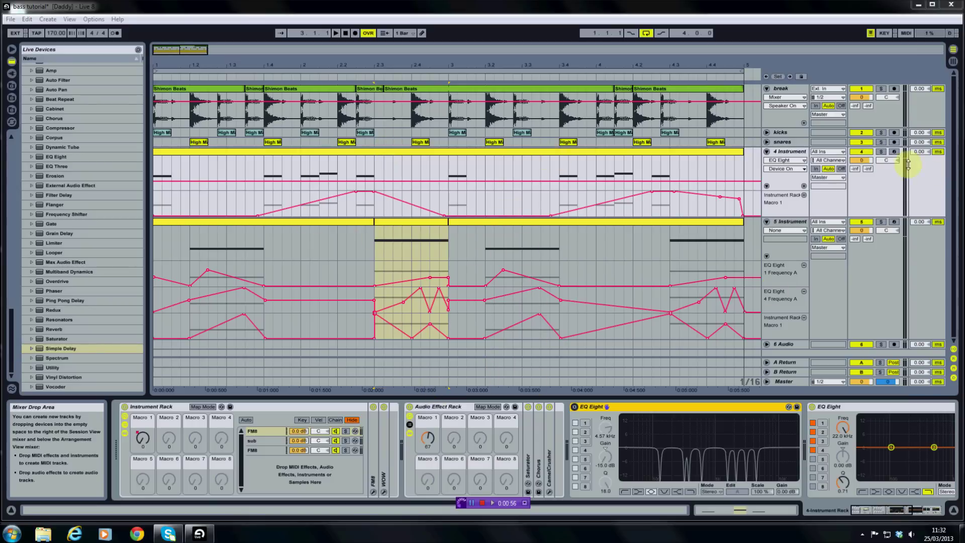
Record-arm the 4 Instrument track using the Arm button on its header.
click(893, 153)
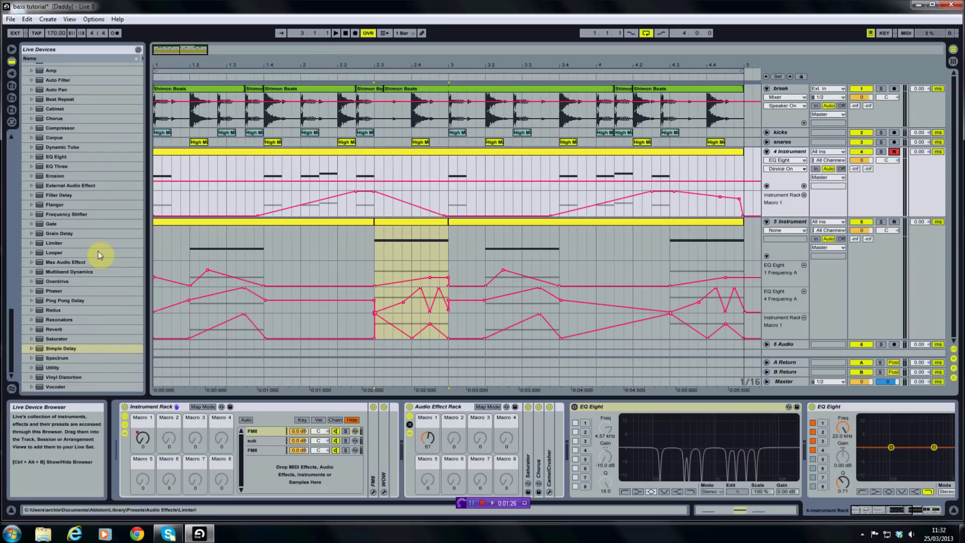
Select EQ Eight in the Live Devices browser.
click(55, 157)
Append a new EQ Eight, narrow band 1 to Q 18.0, and record its frequency sweeping upward.
double_click(55, 158)
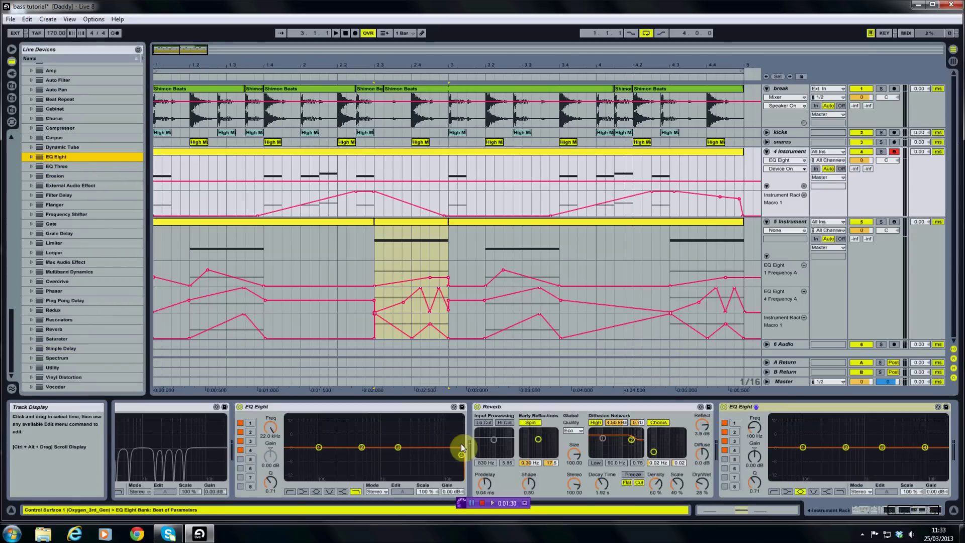
click(799, 447)
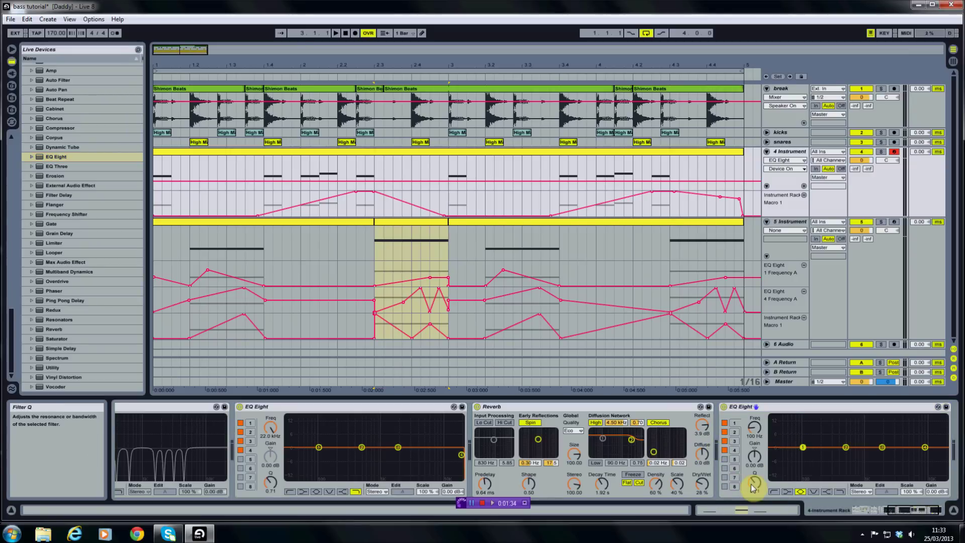
drag(753, 486, 753, 433)
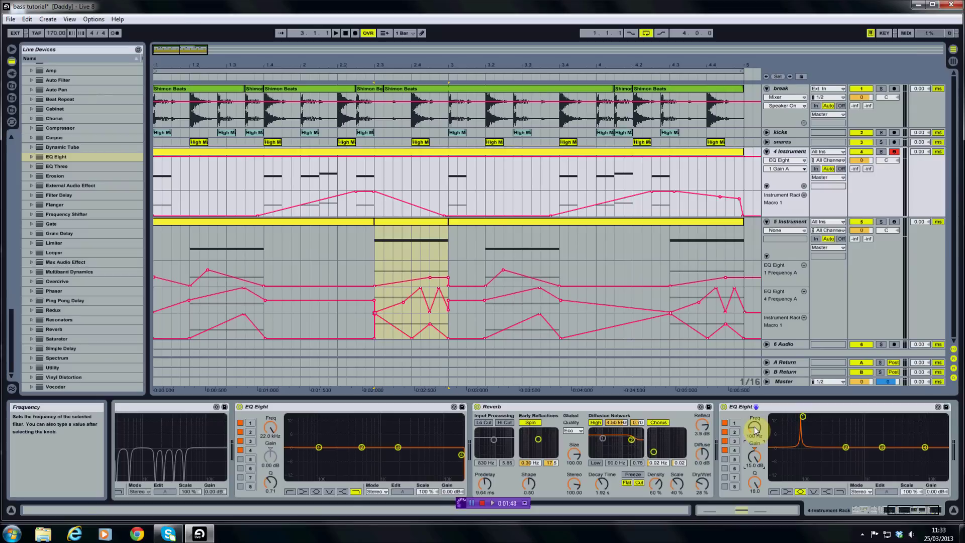
drag(754, 430, 754, 410)
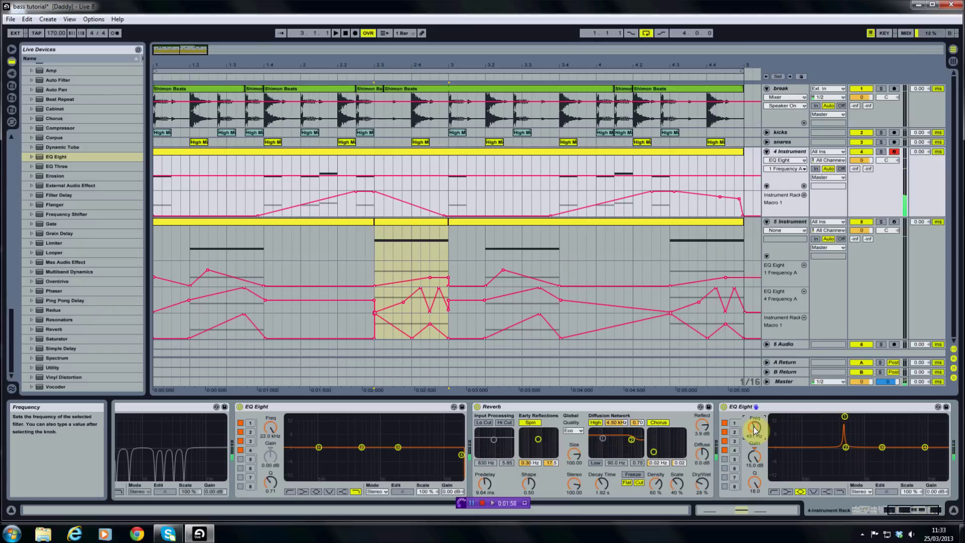
Record bands 1 and 2 of the new EQ Eight becoming deep -15 dB notches with moving frequencies.
drag(756, 453, 756, 482)
drag(838, 447, 840, 448)
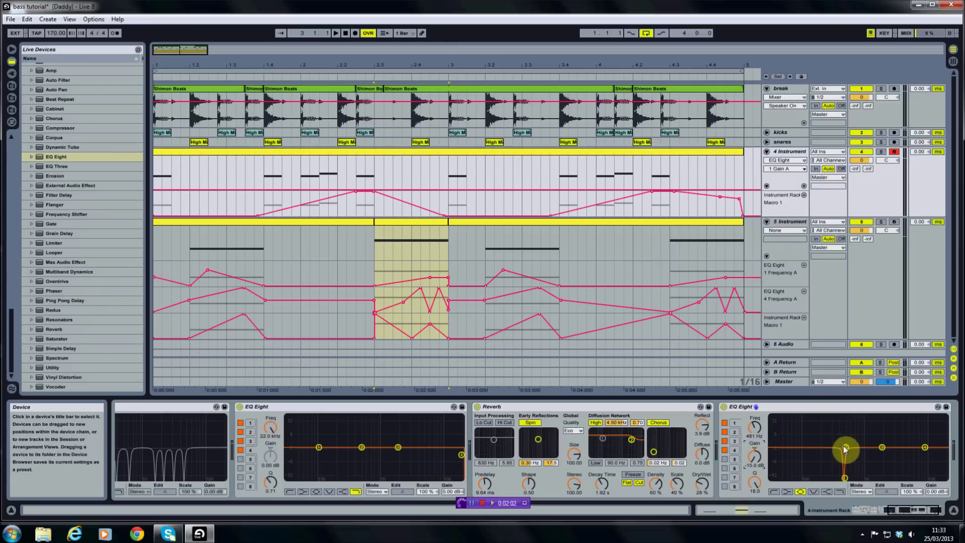
drag(754, 482, 756, 401)
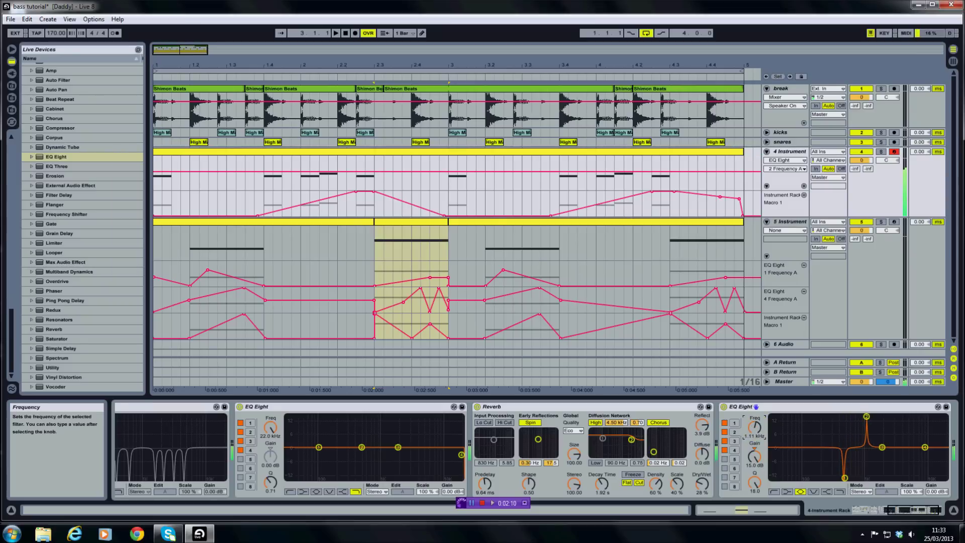
drag(756, 401, 756, 393)
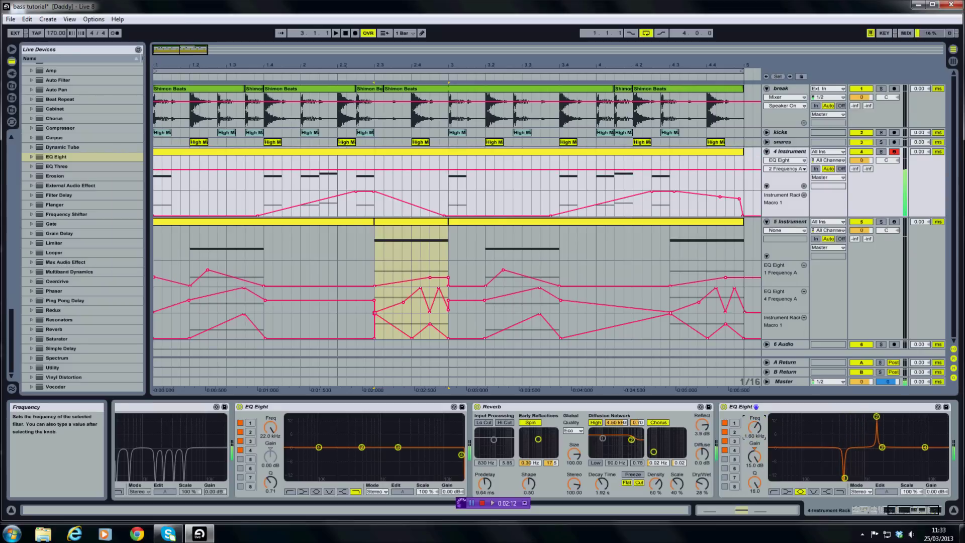
drag(754, 456, 754, 482)
Record band 3 as a narrow peak and band 4 as a deep notch, gain ending near -10.8 dB.
click(881, 448)
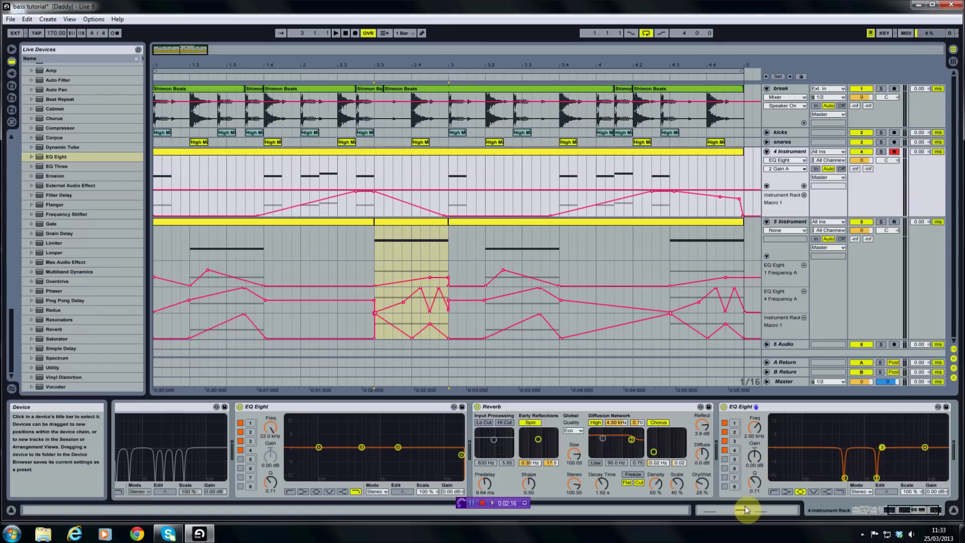
mouse_move(752, 488)
mouse_down()
mouse_move(759, 425)
mouse_move(759, 499)
mouse_up()
click(840, 473)
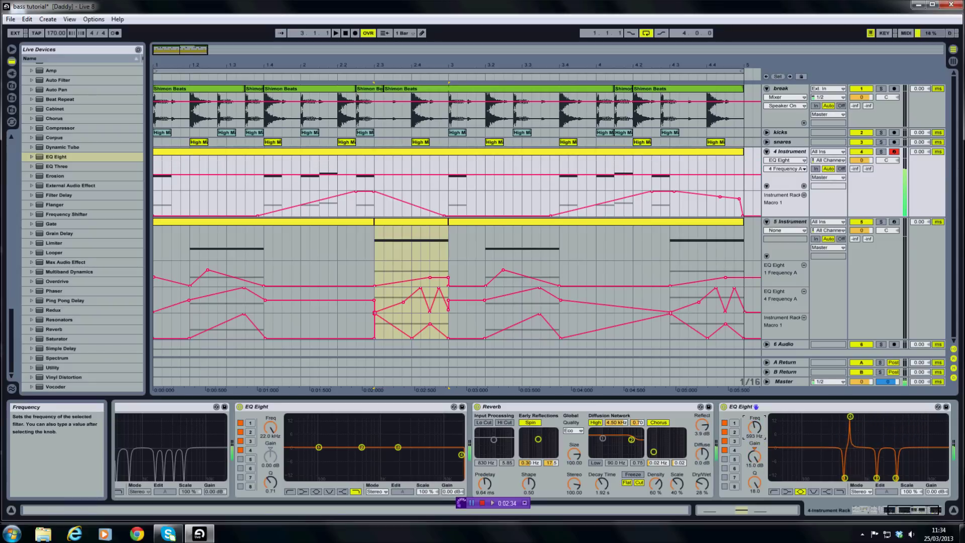
drag(753, 456, 754, 497)
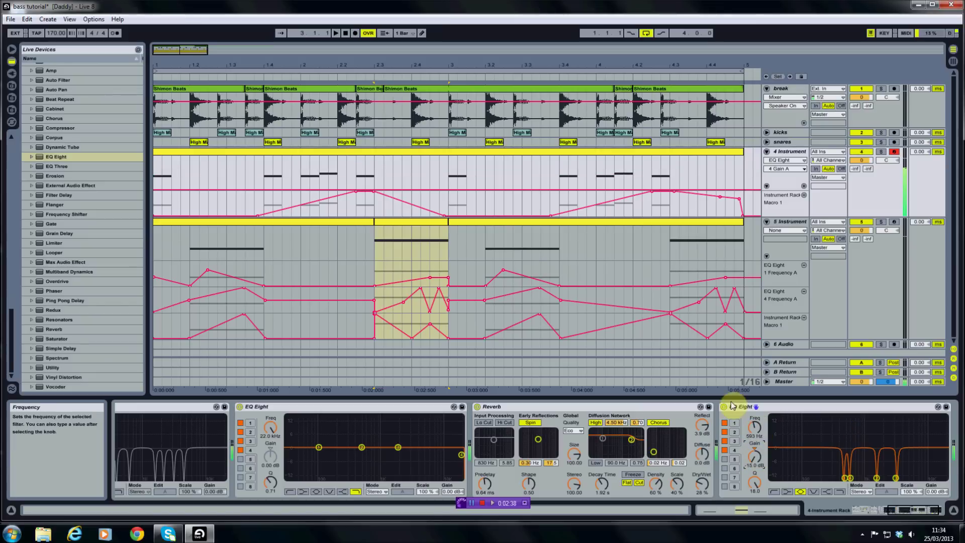
right_click(785, 406)
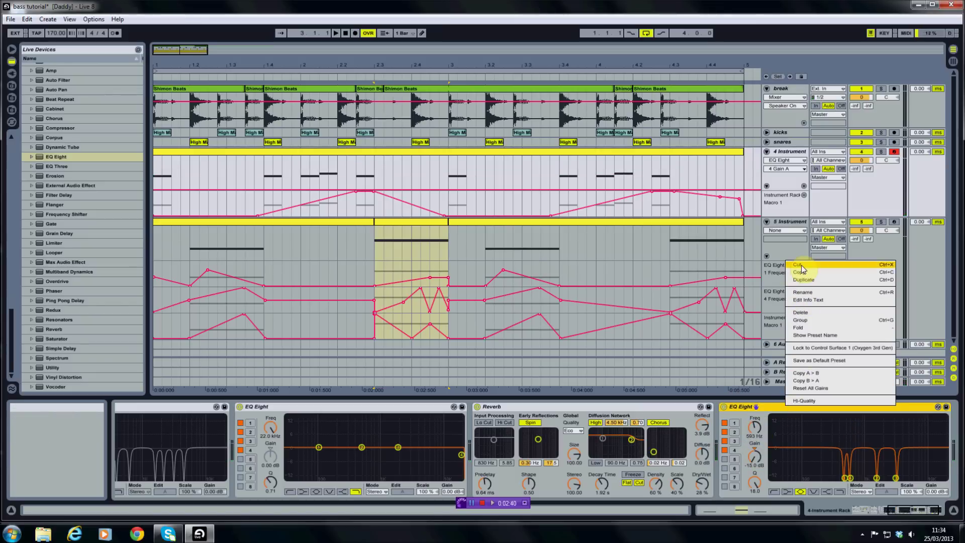
Delete the new EQ Eight, then switch the first notch EQ Eight on, off, and on again.
click(802, 280)
drag(894, 511, 873, 510)
click(454, 407)
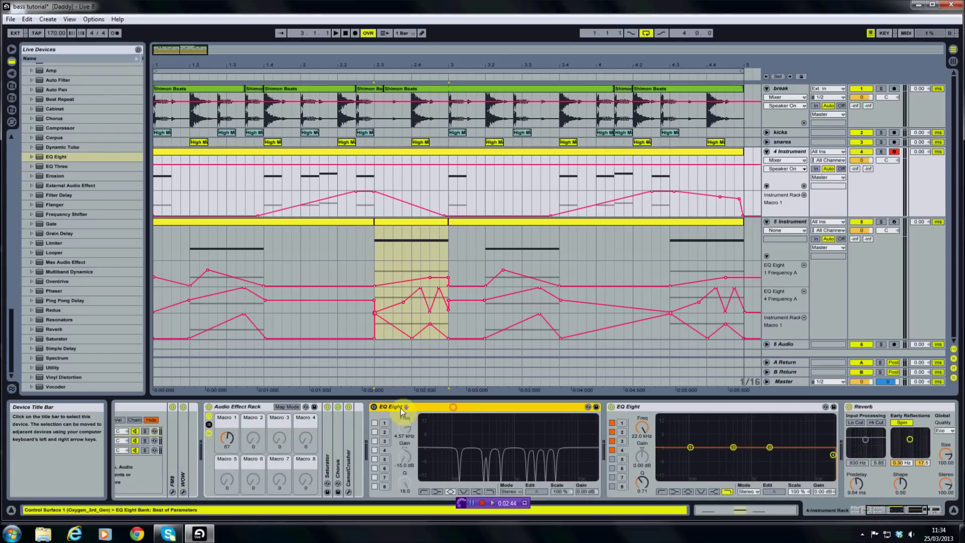
click(374, 408)
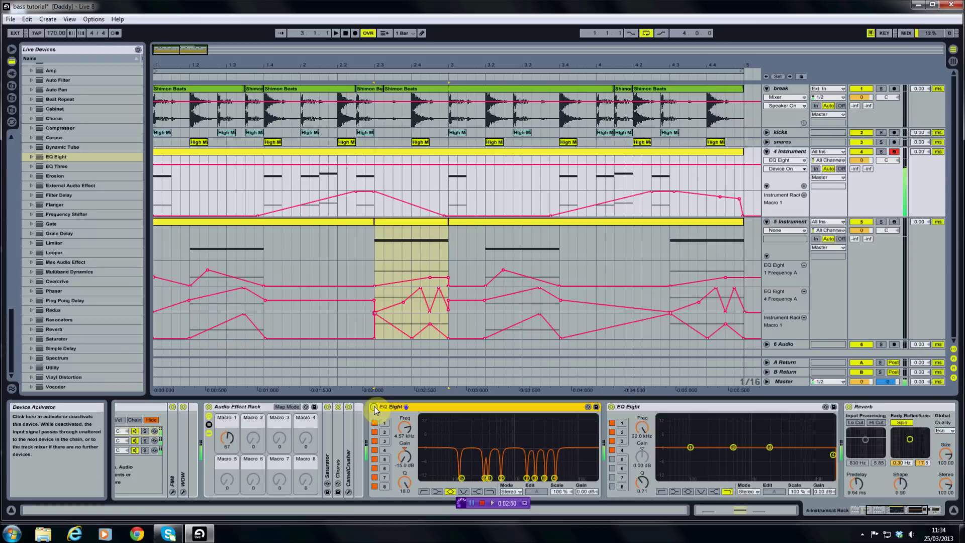
click(374, 407)
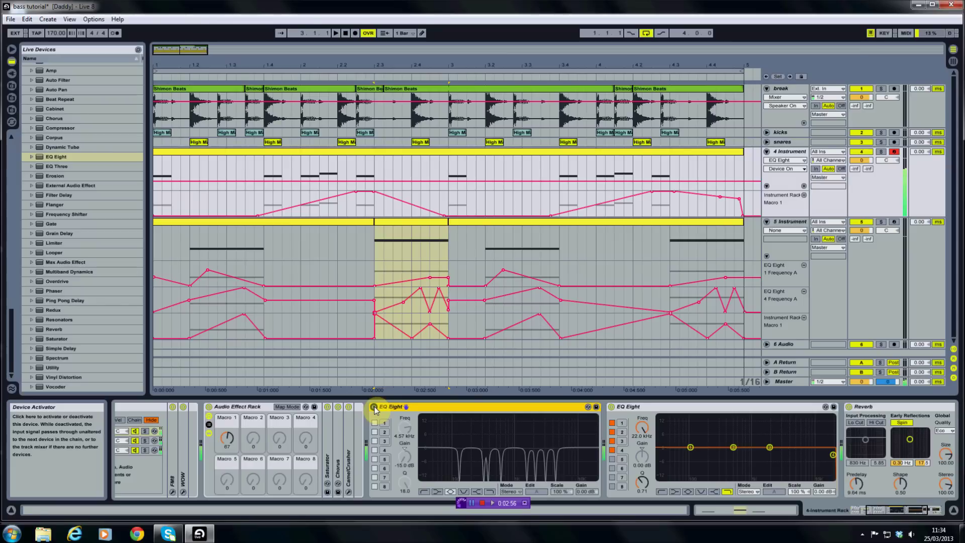
click(374, 407)
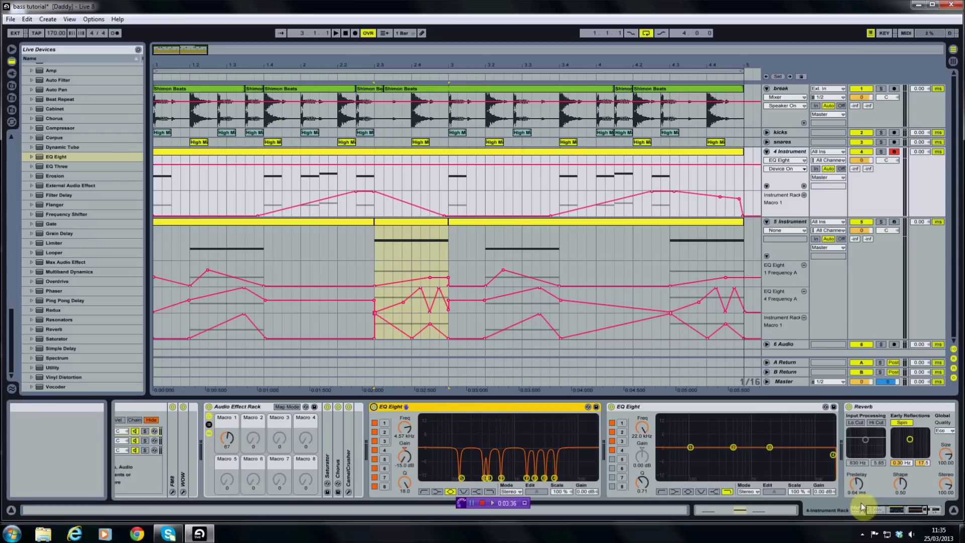
Scroll the device chain left to the Instrument Rack with its FM8 and sub chains.
drag(873, 512, 819, 510)
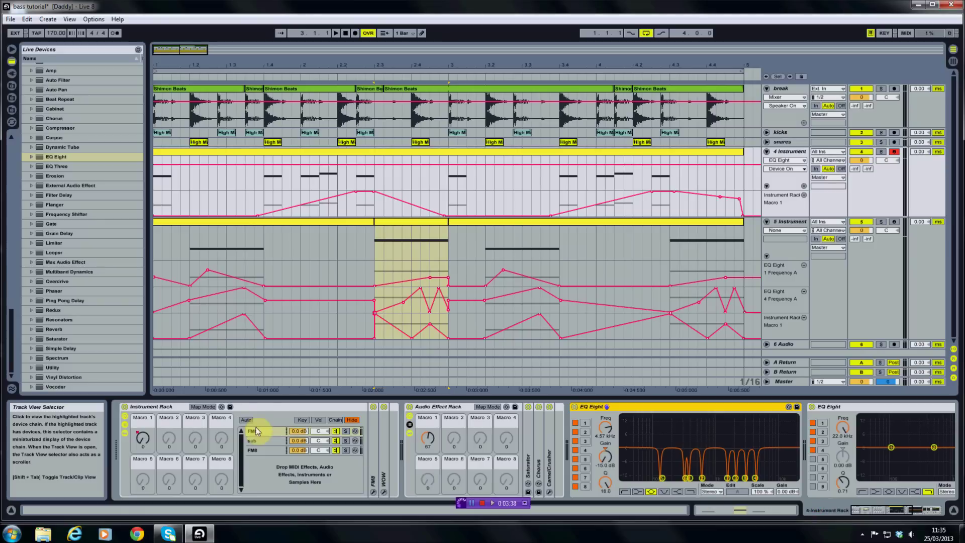
Solo 4 Instrument, then solo the break track and play it briefly.
click(787, 152)
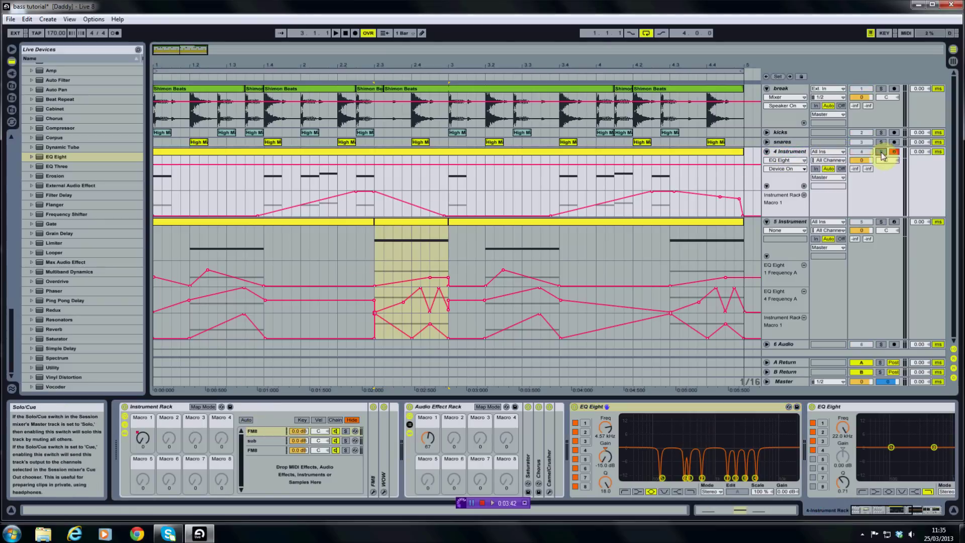
click(882, 151)
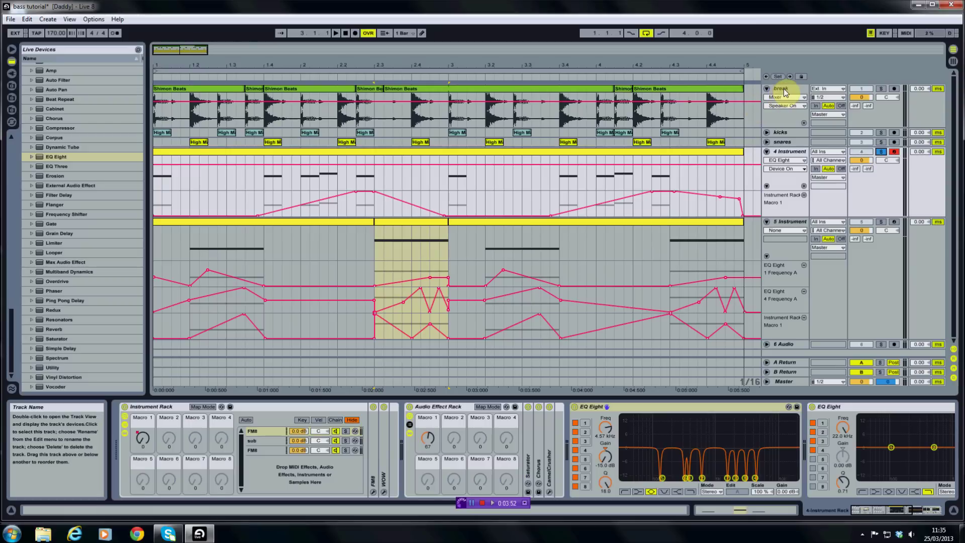
click(881, 89)
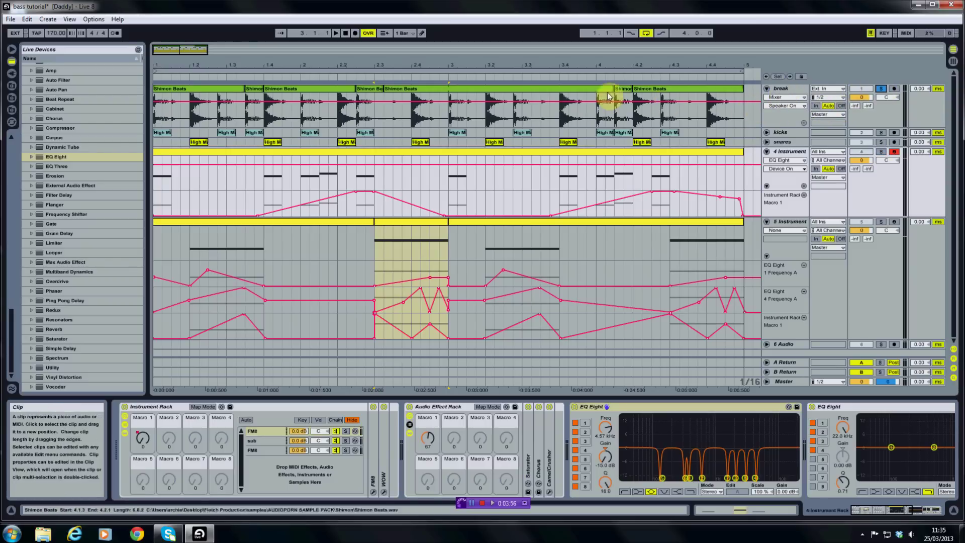
key(space)
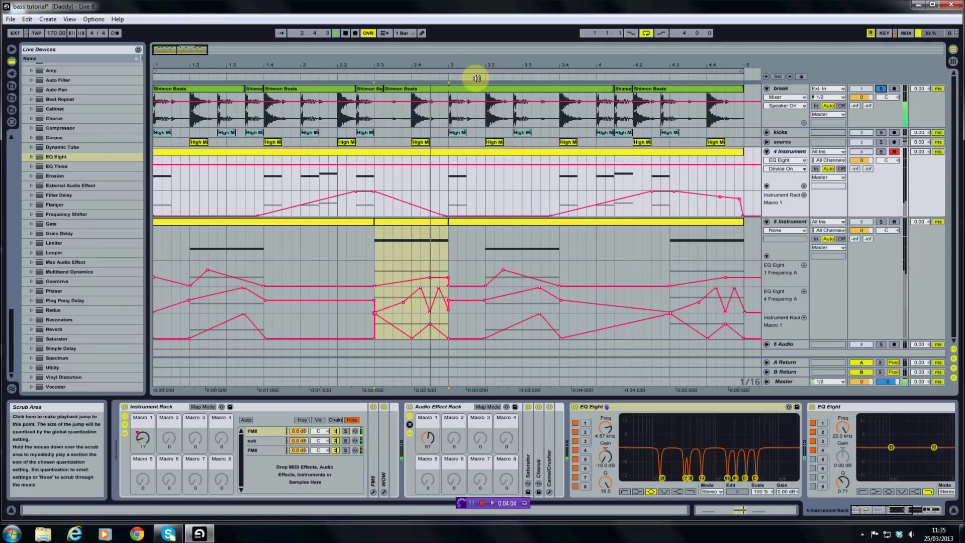
key(space)
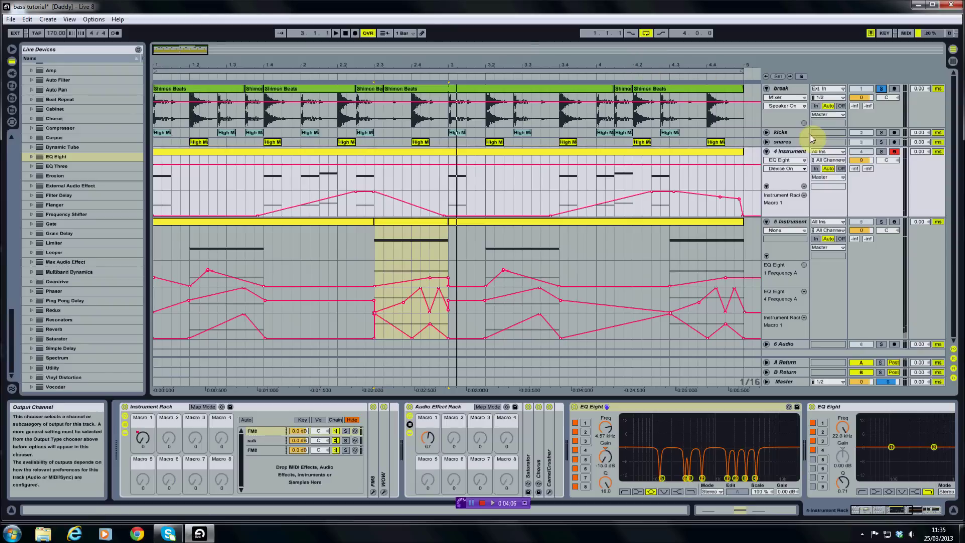
Unsolo the break, deactivate tracks 4 and 5, and play the drums alone.
click(881, 88)
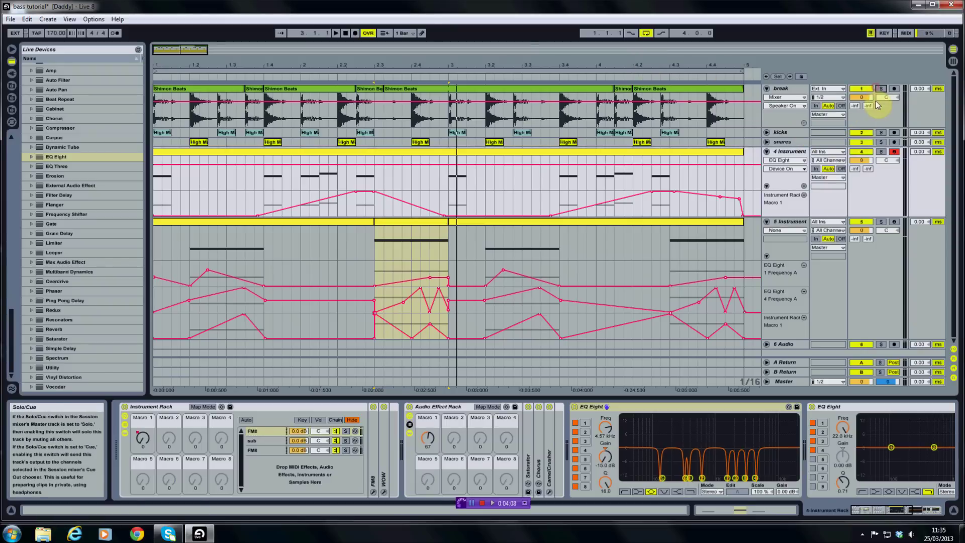
click(861, 151)
click(868, 222)
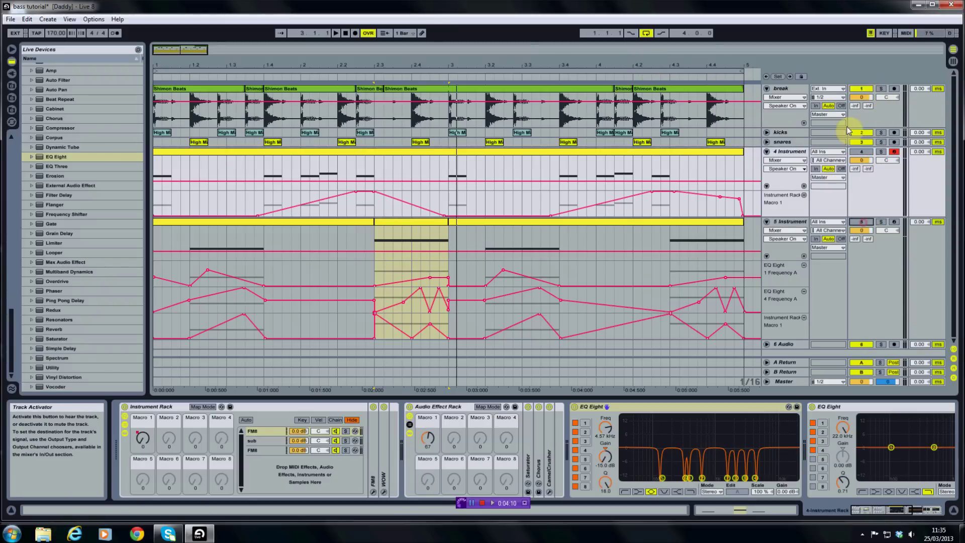
key(space)
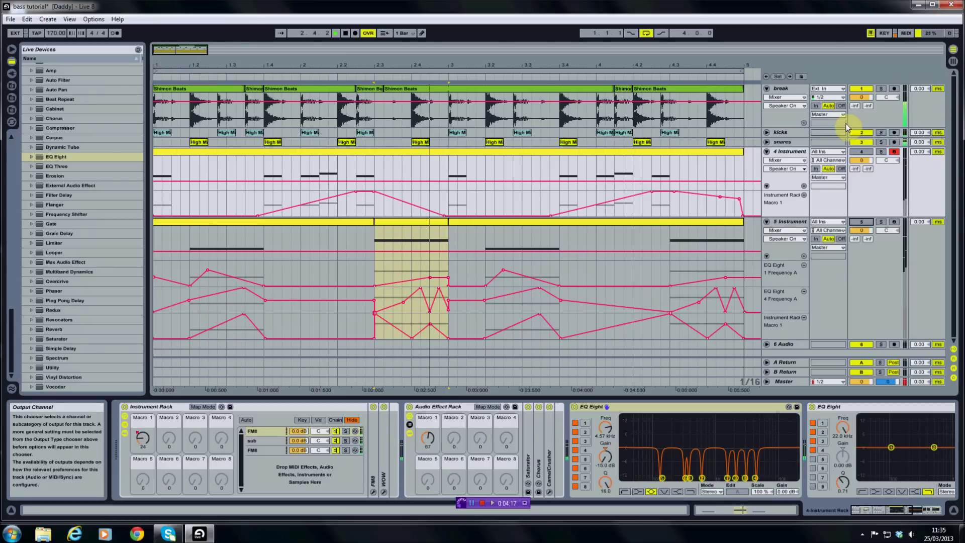
click(859, 154)
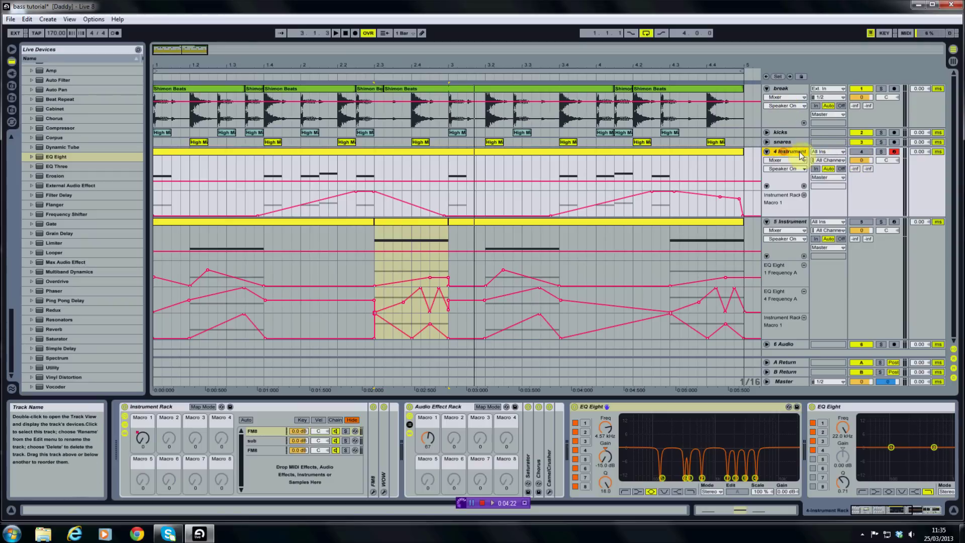
Reactivate 4 Instrument and loop playback with its Macro 1 automation audible.
click(862, 153)
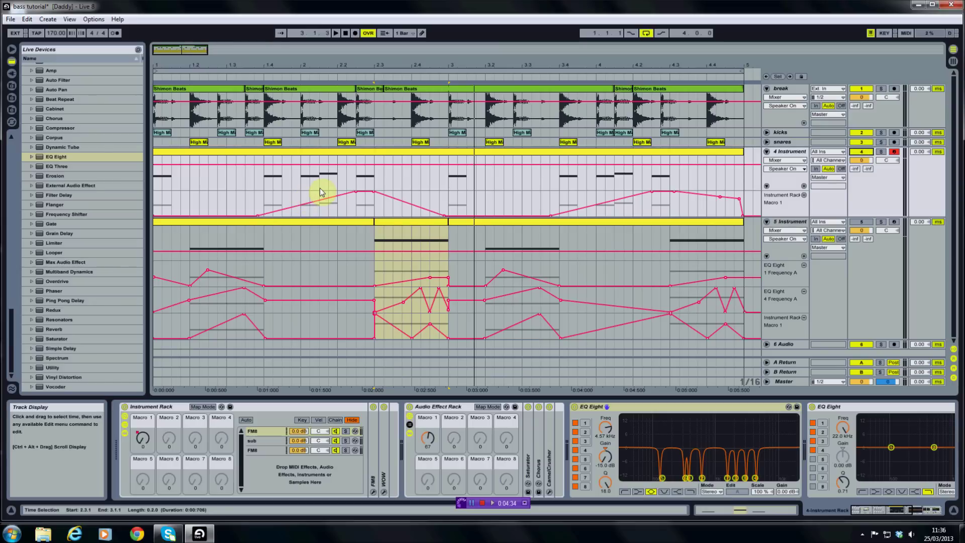
key(space)
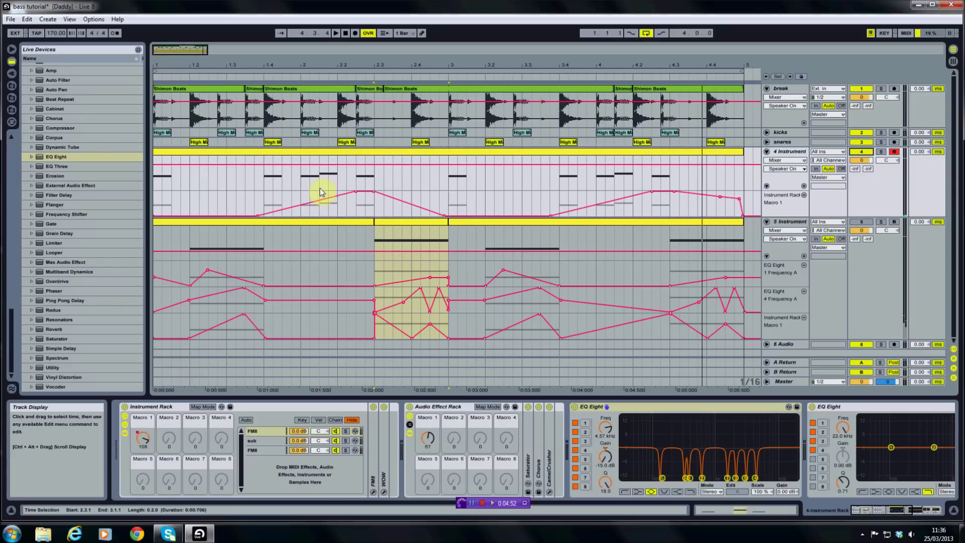
Select the 4 Instrument clip over bars 1–5, check the track 4 and 5 menus, and select track 5.
click(203, 150)
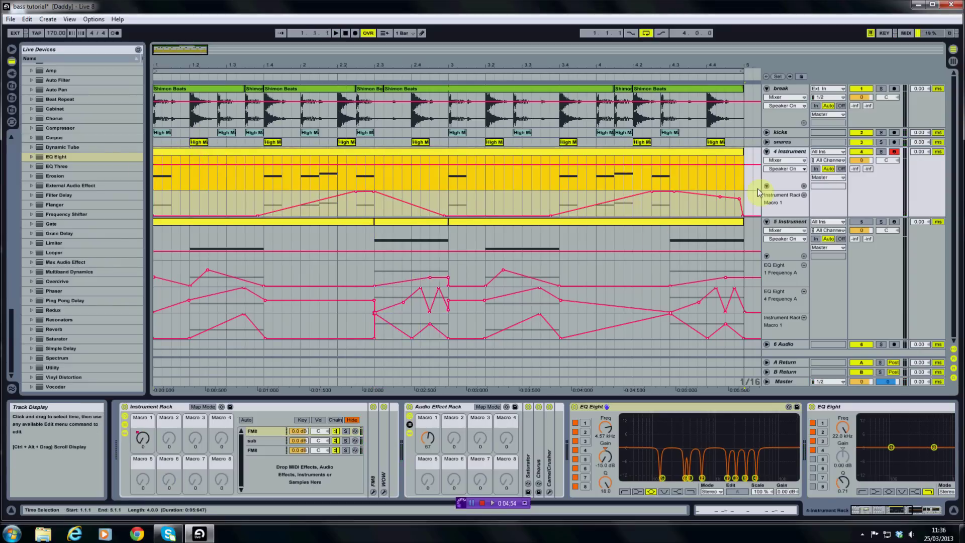
right_click(793, 157)
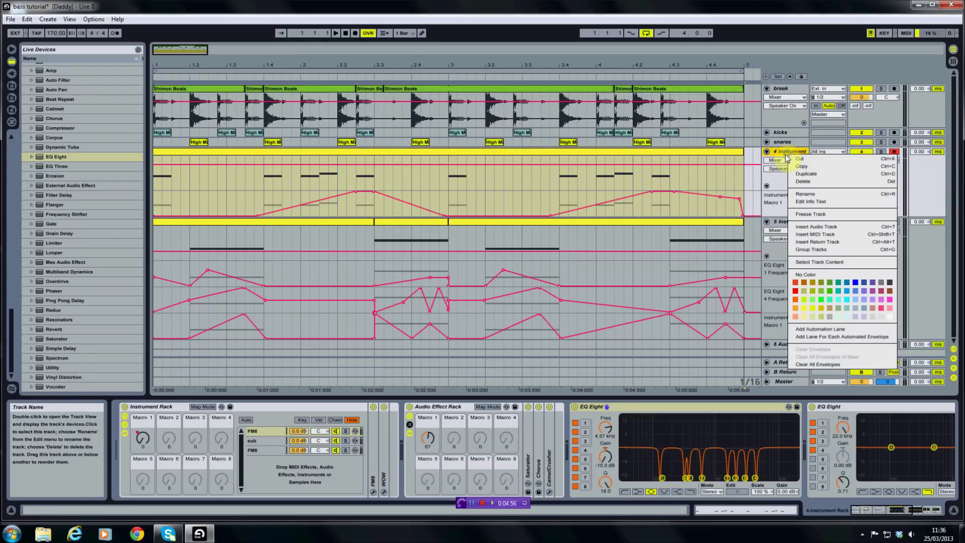
click(809, 179)
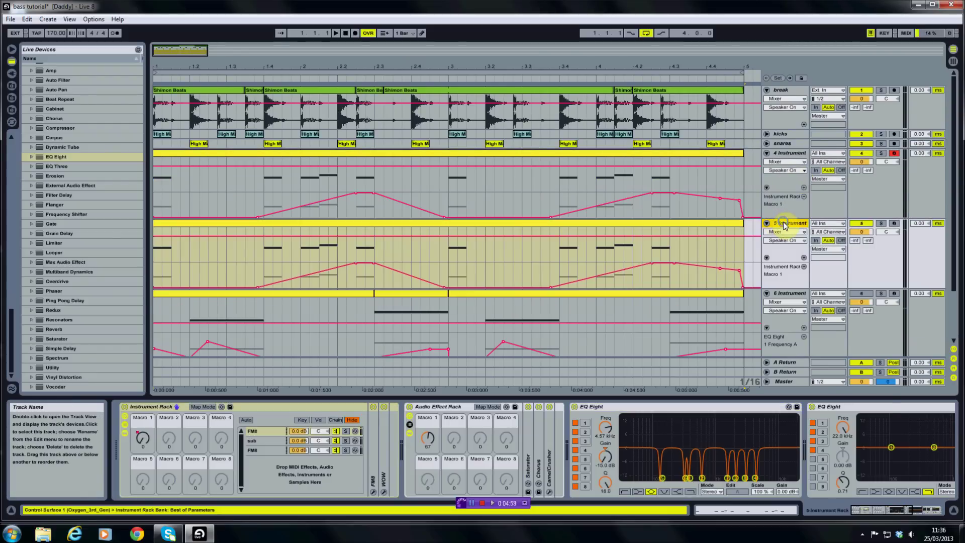
right_click(788, 222)
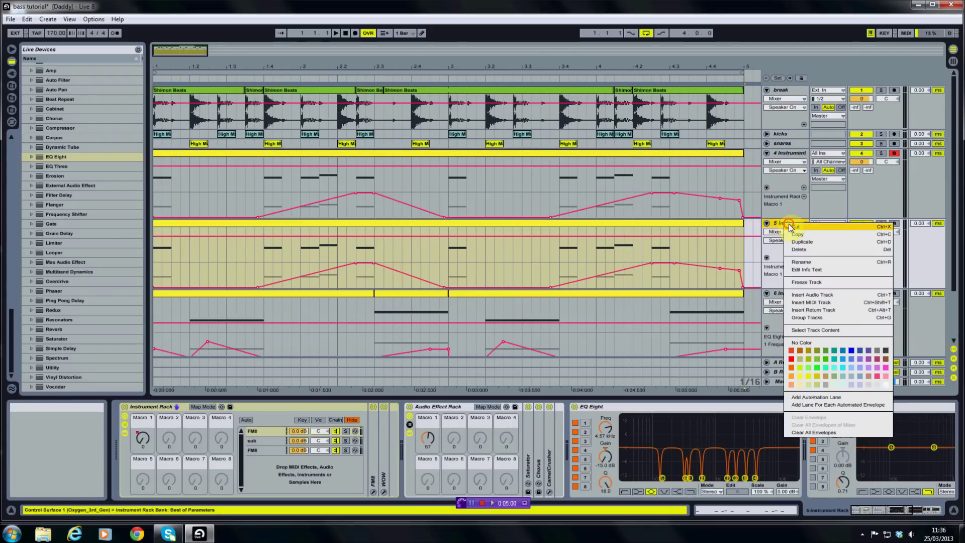
click(776, 159)
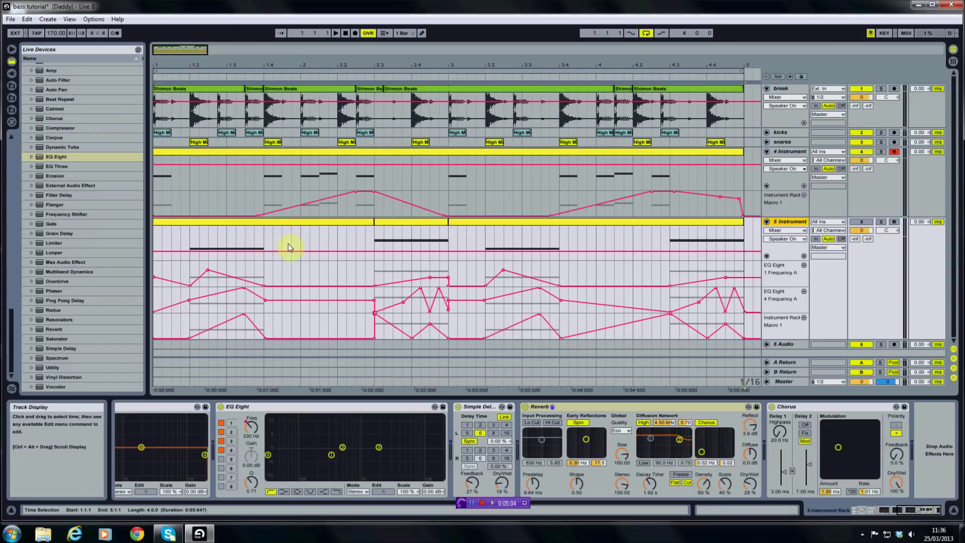
Solo 5 Instrument and browse its three EQ Eights, Simple Delay, Reverb and Chorus.
click(881, 224)
click(788, 223)
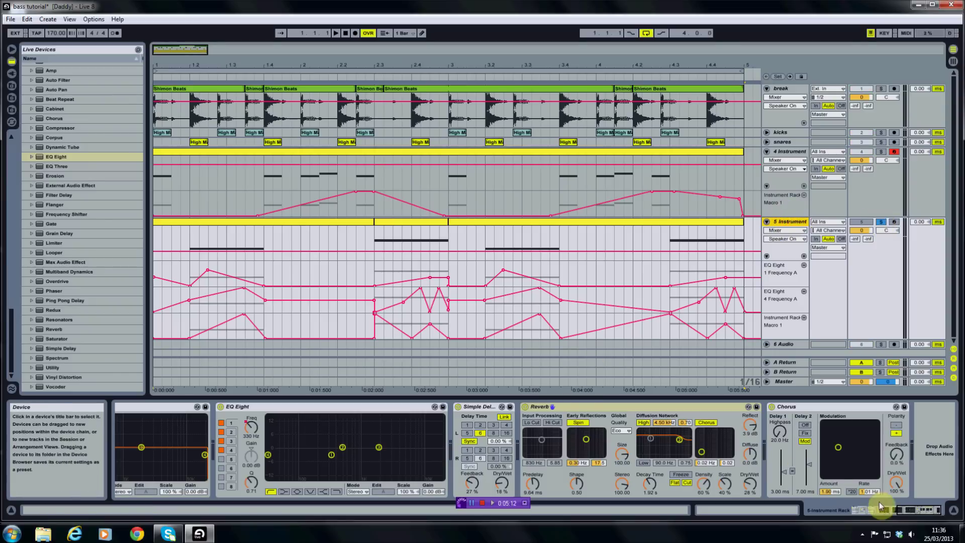
drag(907, 512, 836, 513)
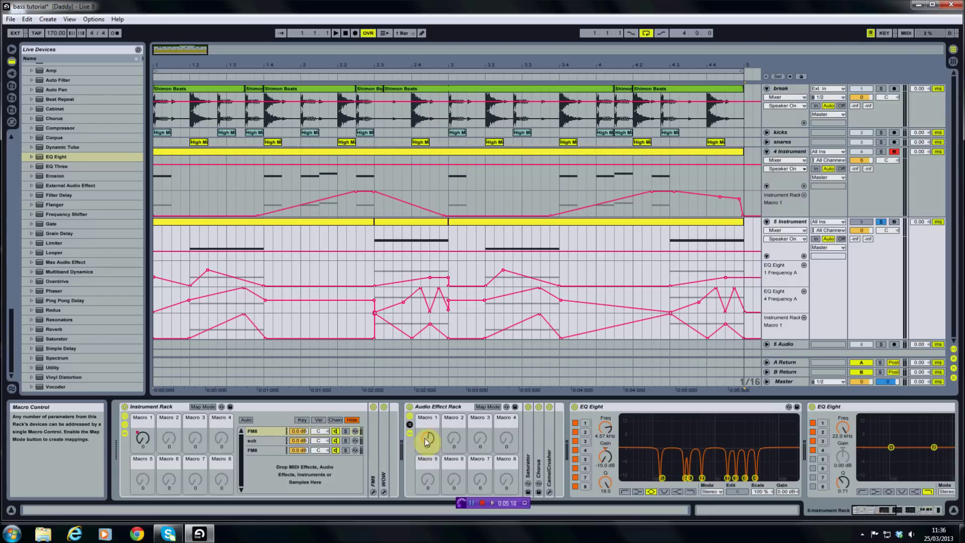
drag(426, 442, 520, 455)
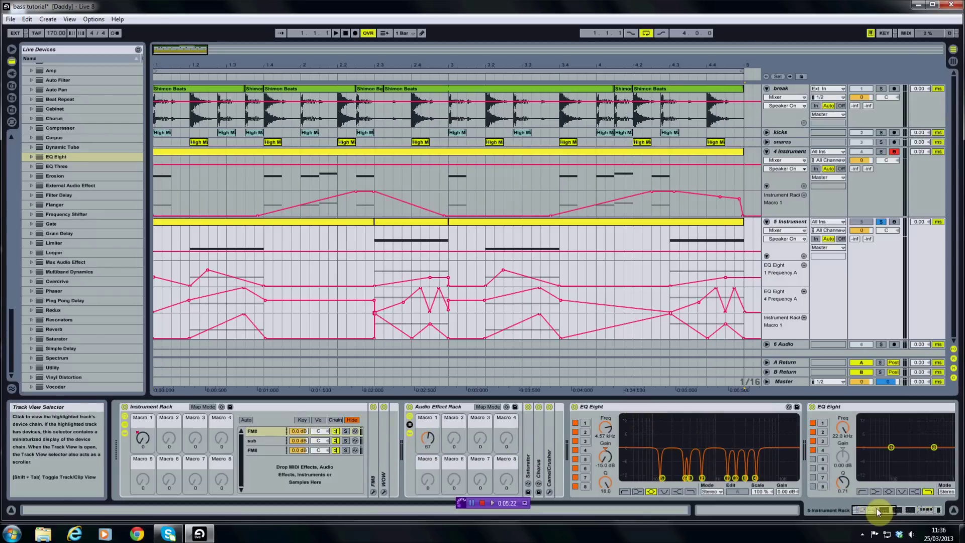
drag(877, 508, 893, 510)
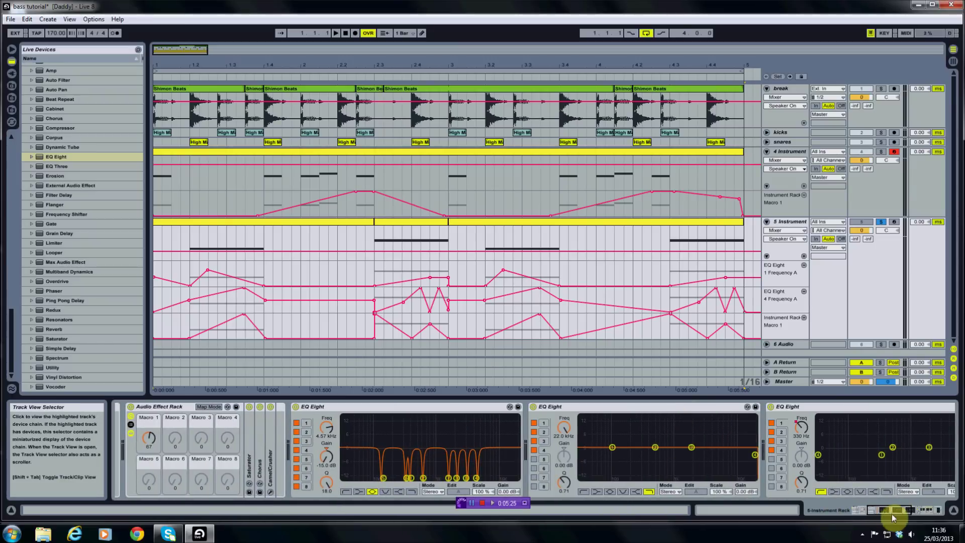
drag(890, 511, 897, 509)
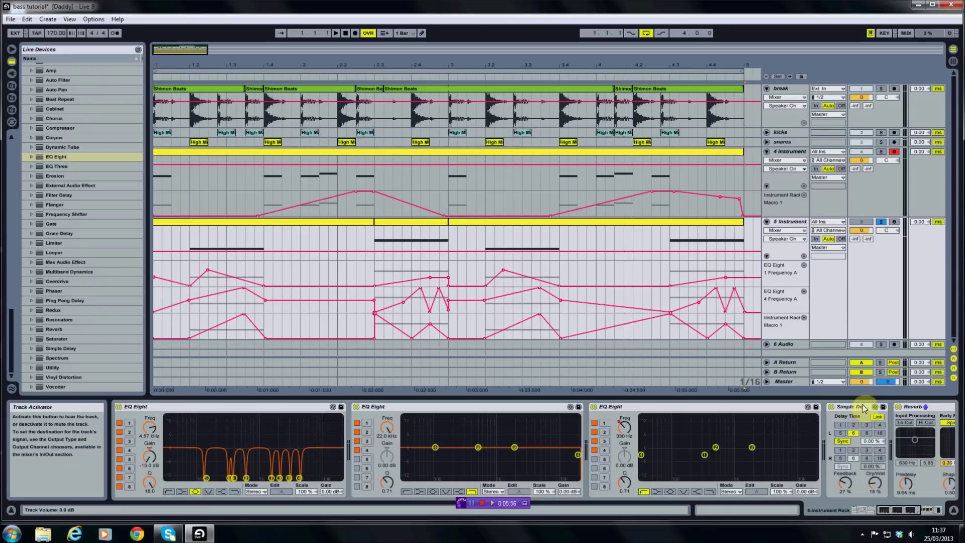
drag(888, 510, 902, 510)
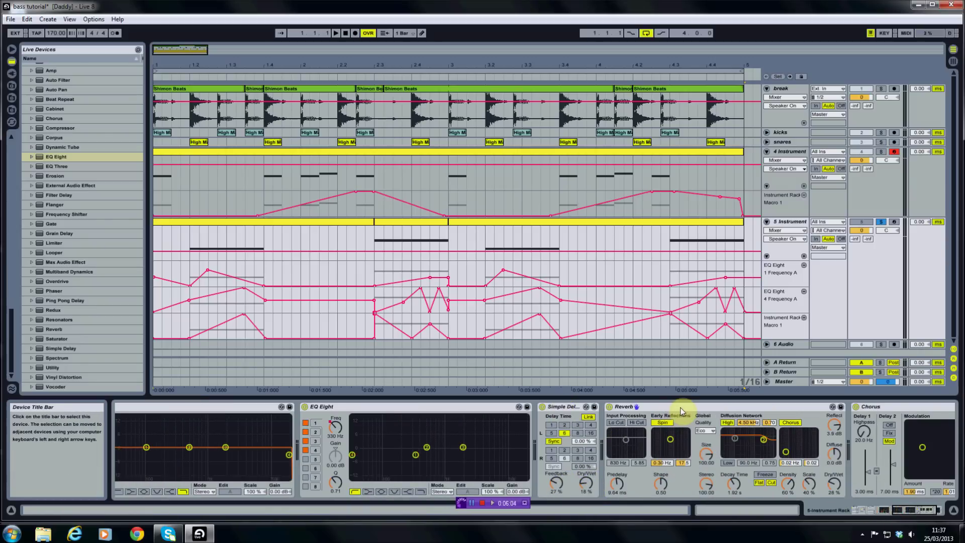
drag(914, 510, 869, 512)
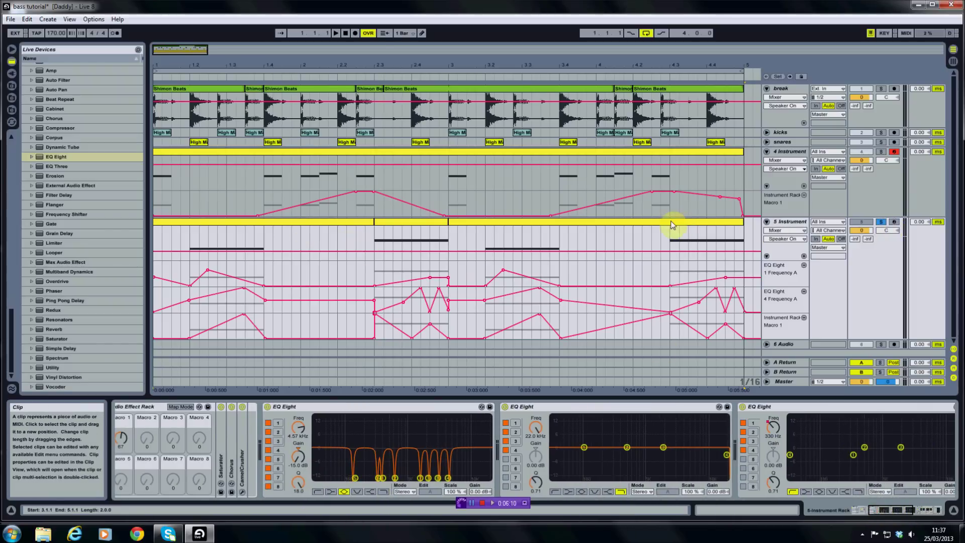
Play the first 5 Instrument clip and collapse the second EQ Eight device.
click(299, 219)
key(space)
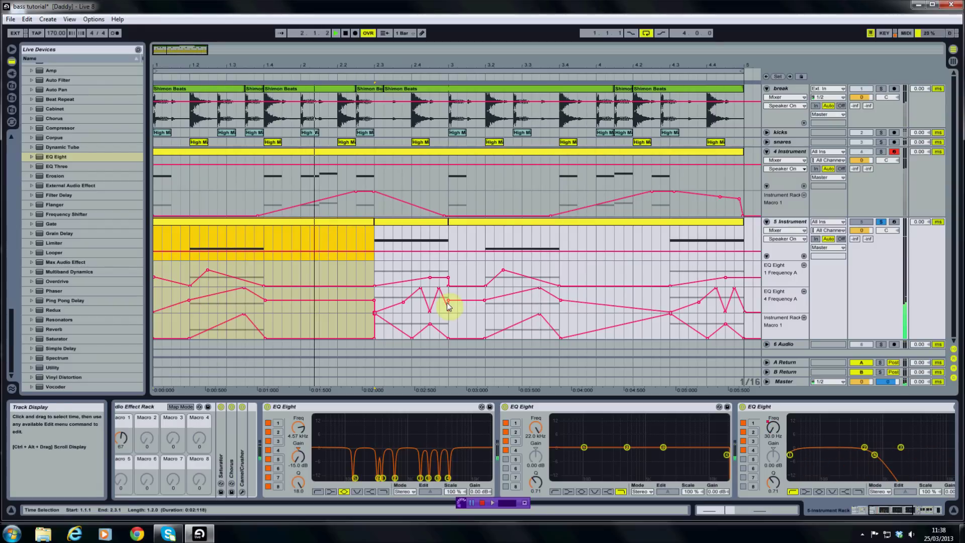
double_click(574, 406)
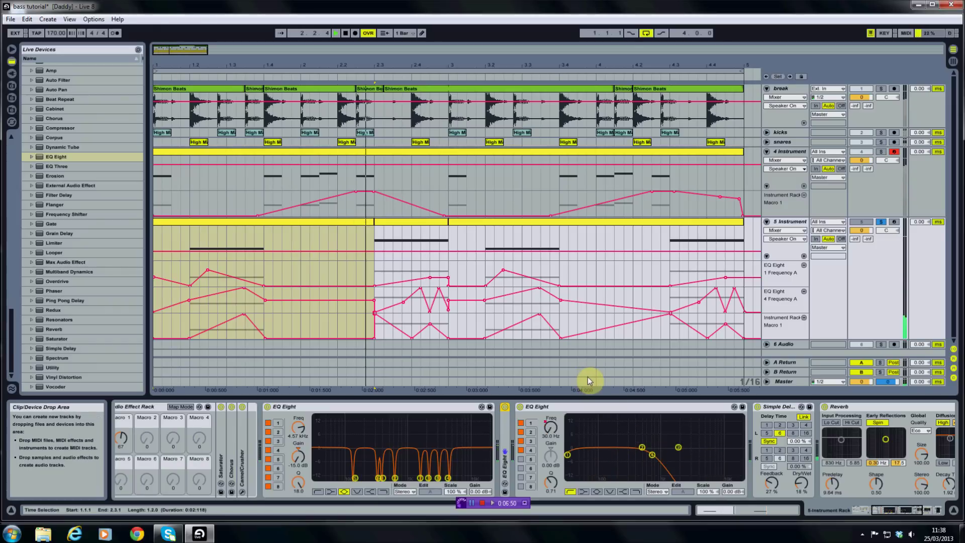
drag(909, 511, 881, 510)
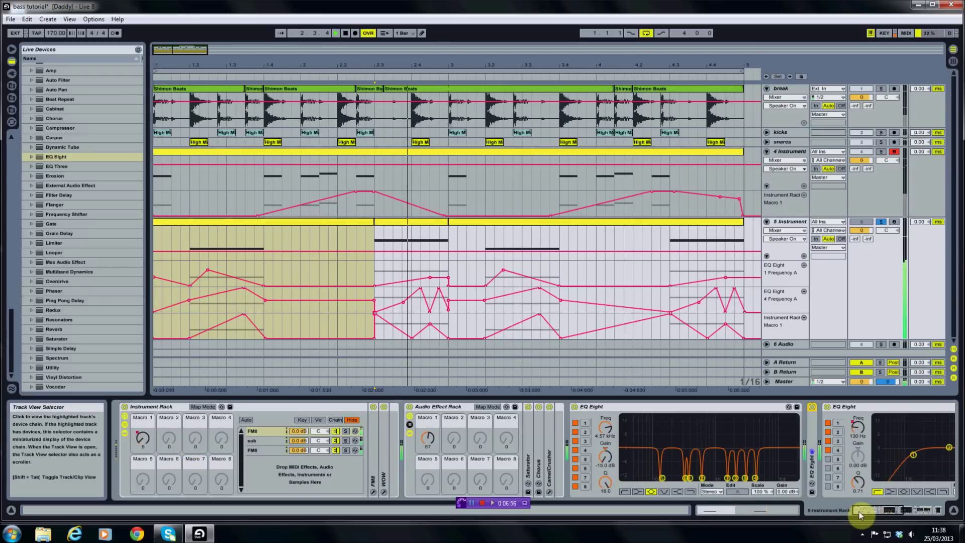
Switch off the Simple Delay, Reverb and Chorus and play the dry bass.
drag(859, 512, 906, 511)
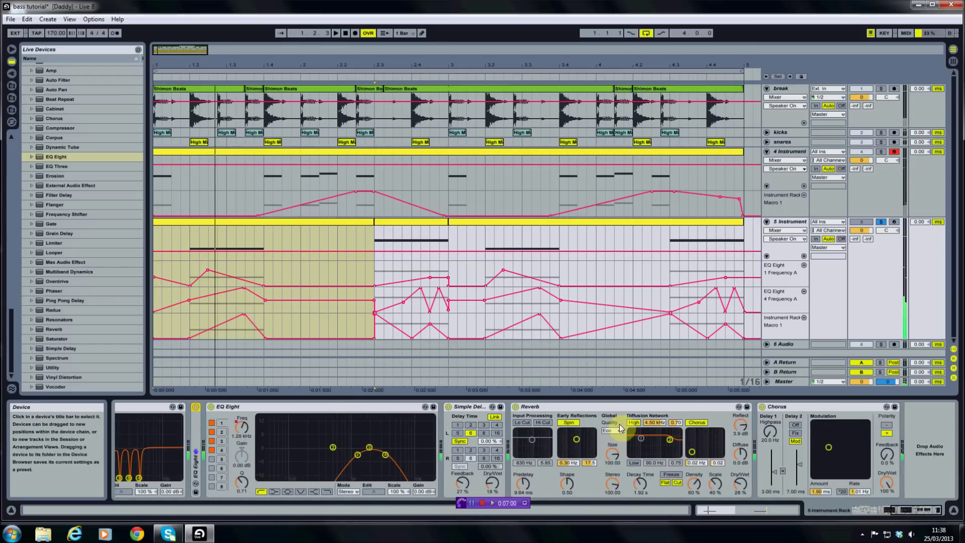
click(448, 406)
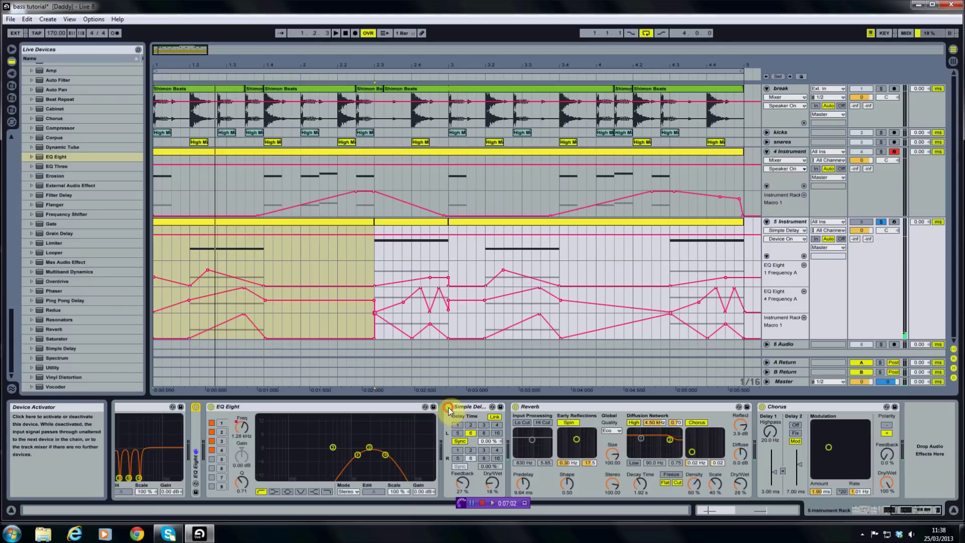
click(515, 406)
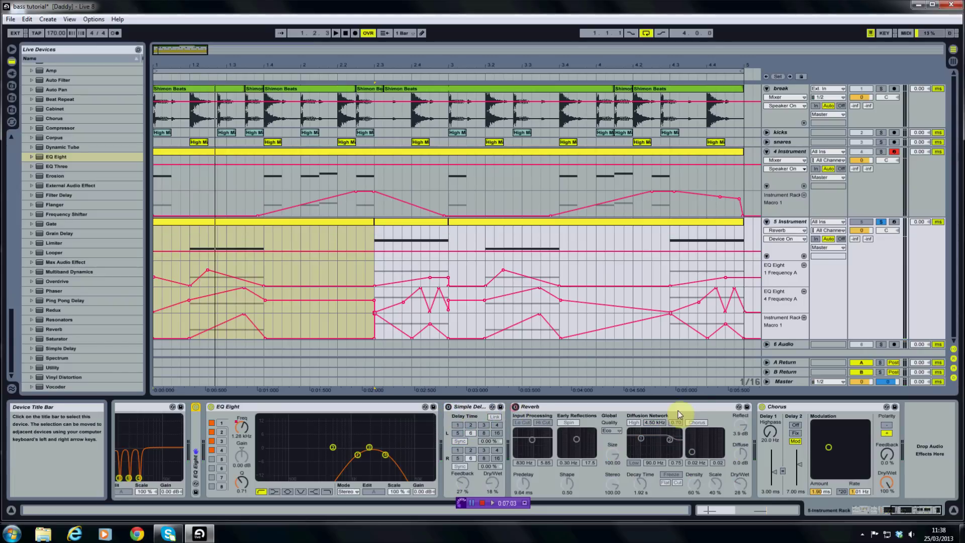
click(762, 406)
key(space)
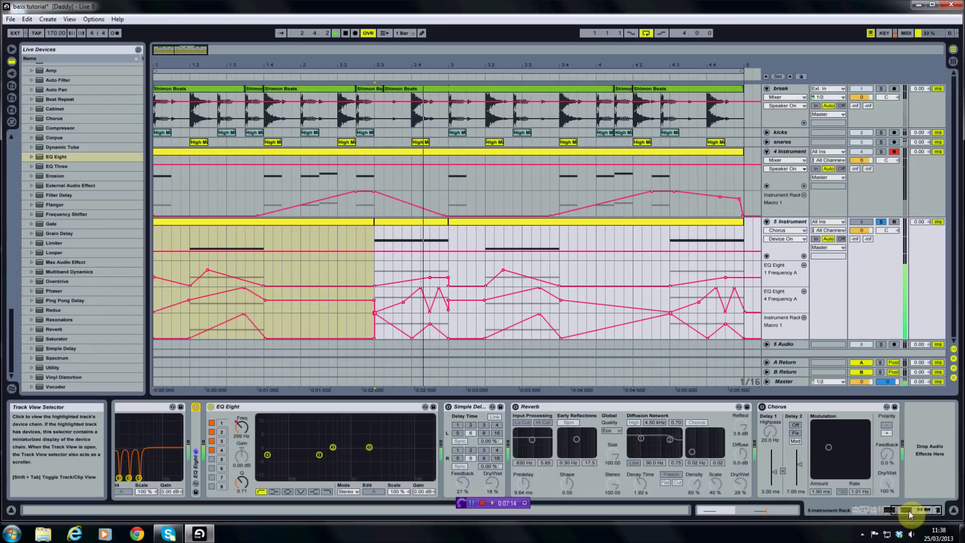
Re-enable the delay, reverb and chorus, then play and stop the bass with effects.
click(455, 407)
click(515, 408)
click(762, 406)
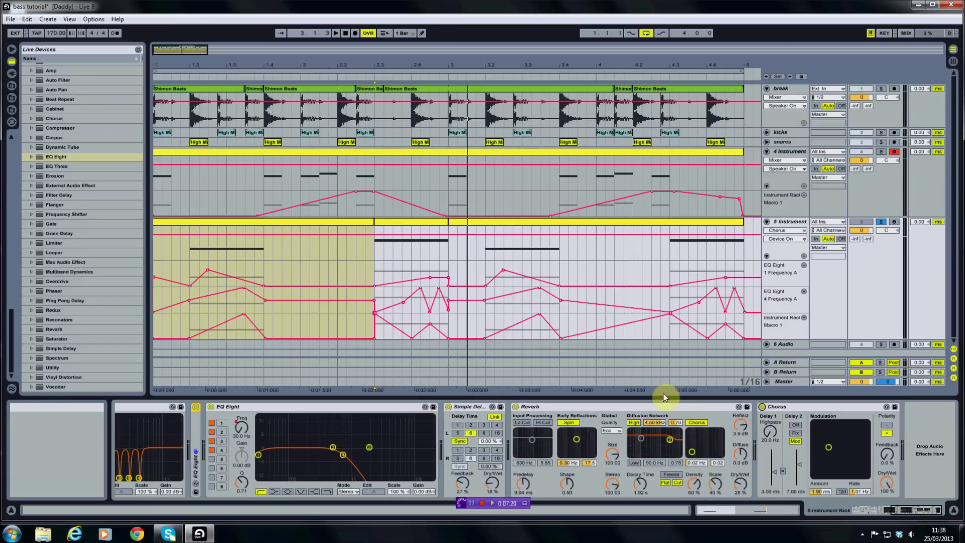
key(space)
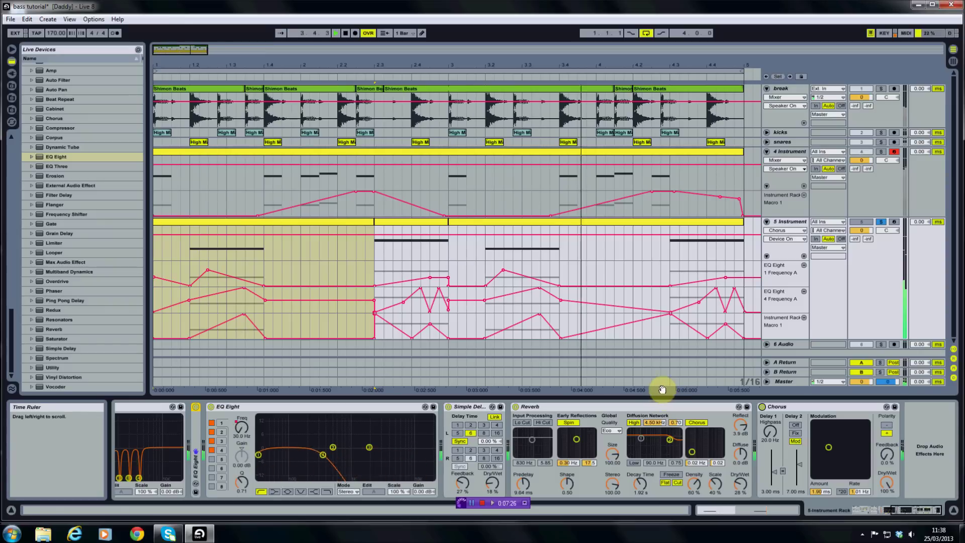
key(space)
key(space)
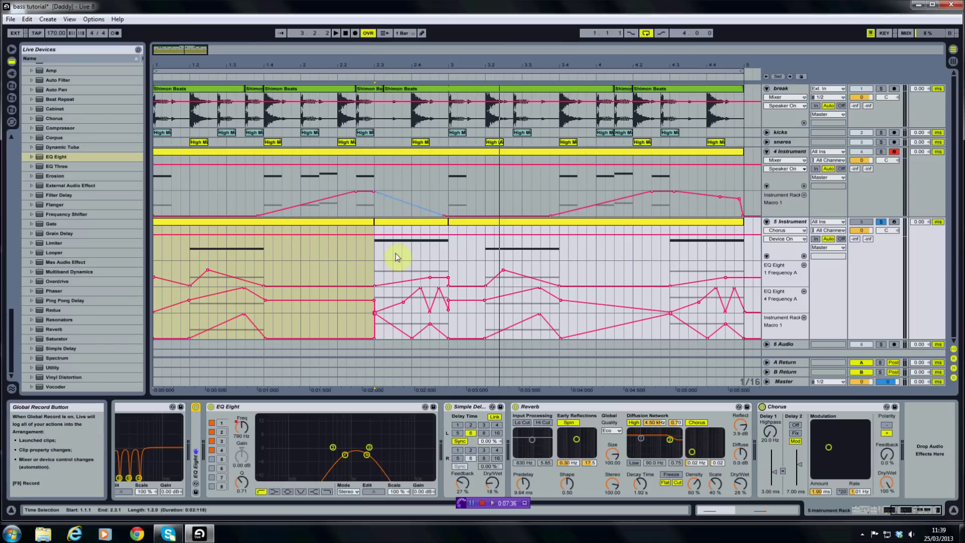
Add a Frequency A breakpoint just after bar 2.1.4 and raise it to a 22.0 kHz peak.
click(324, 286)
click(332, 286)
drag(332, 286, 335, 261)
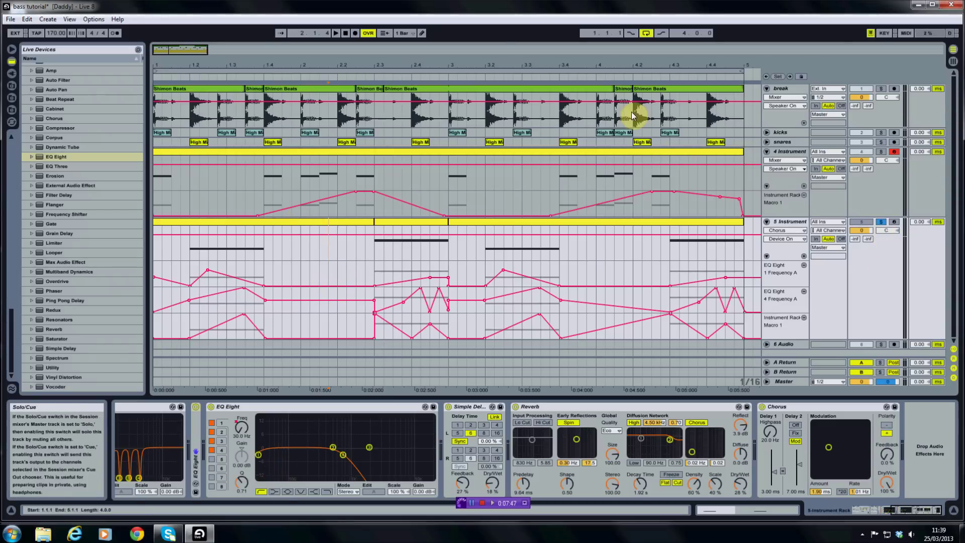
Select the 4 Instrument track and set the loop brace over bars 1–5.
drag(201, 50, 280, 75)
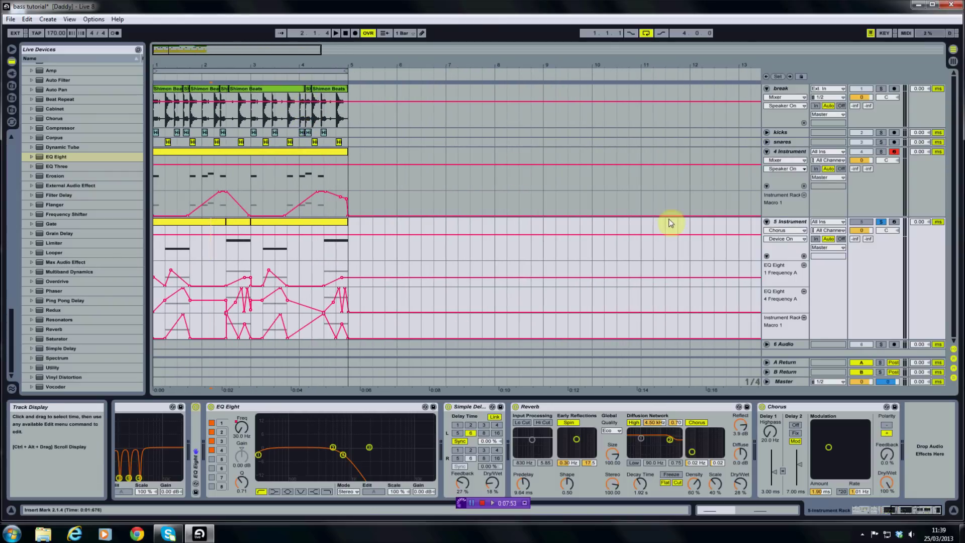
click(790, 151)
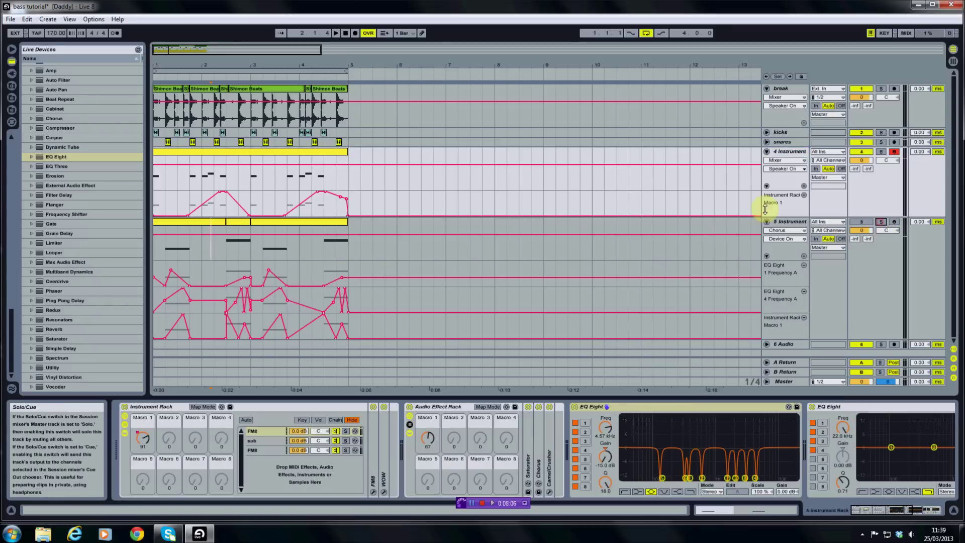
click(264, 70)
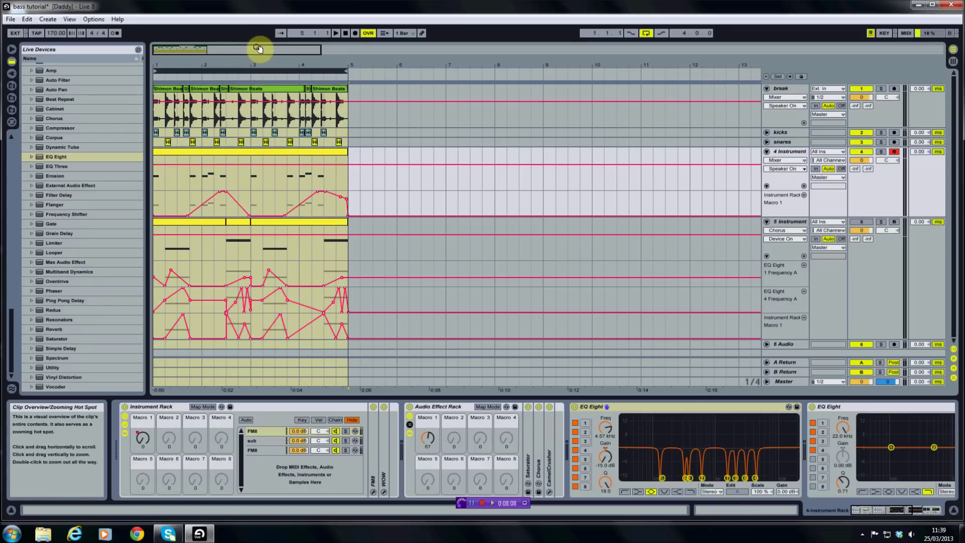
mouse_move(257, 49)
mouse_down()
mouse_move(261, 57)
mouse_move(242, 47)
mouse_up()
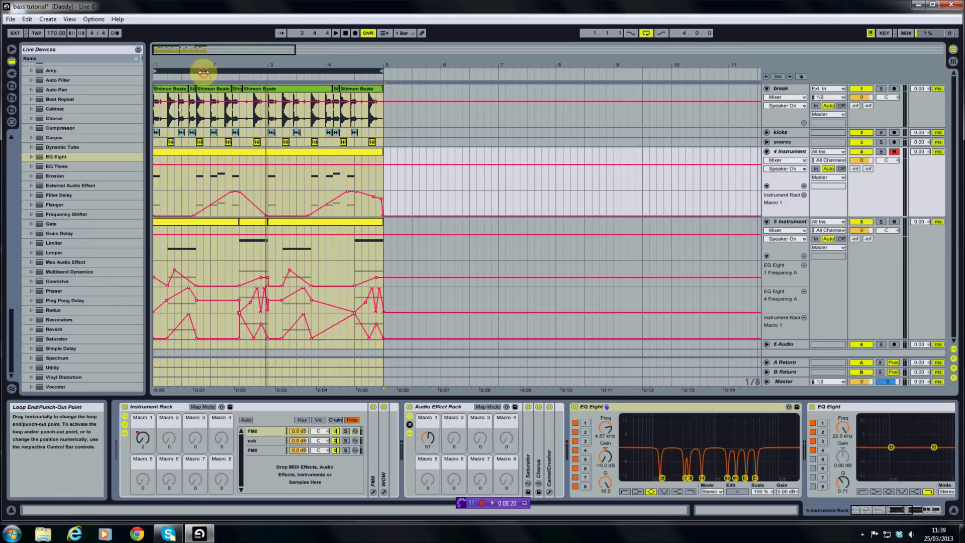
Play the bars 1–5 loop, then show the hidden Windows tray icons.
key(space)
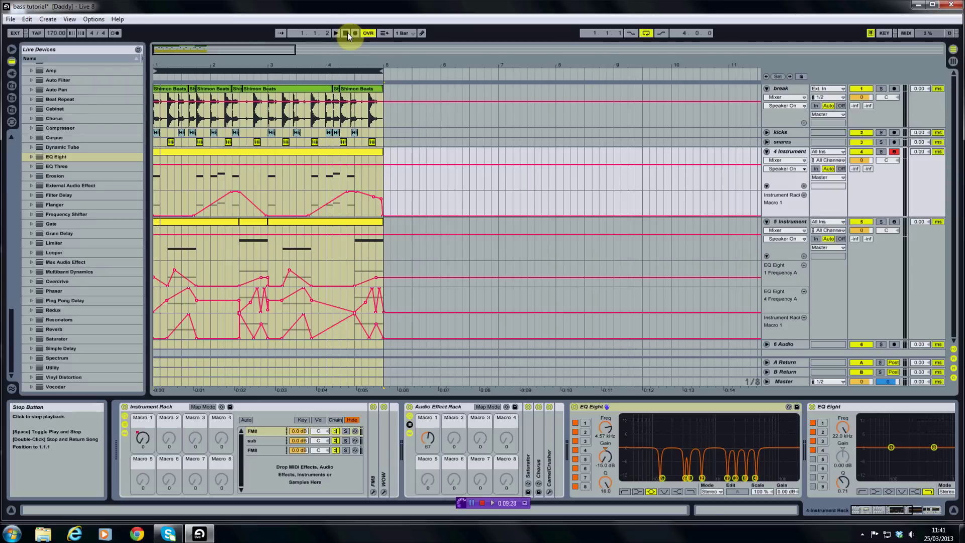
click(863, 534)
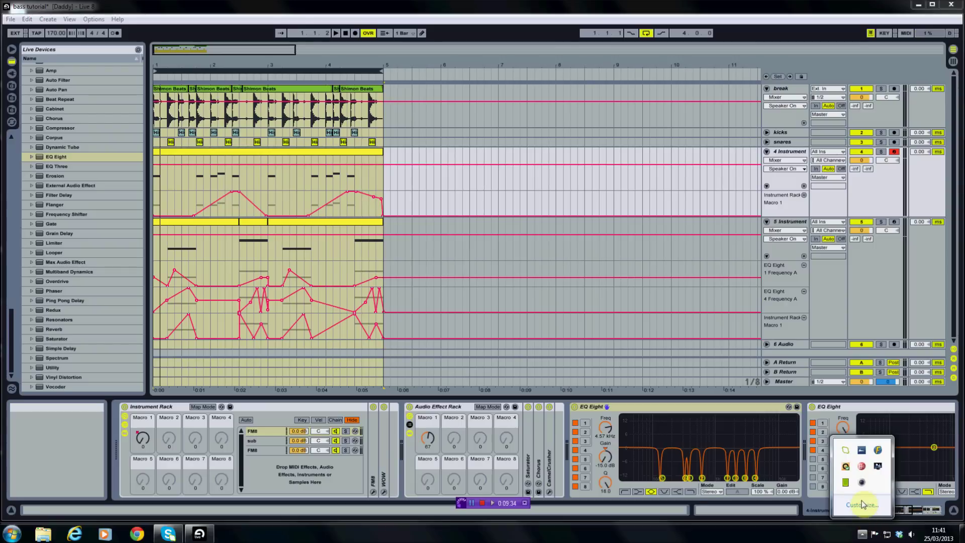